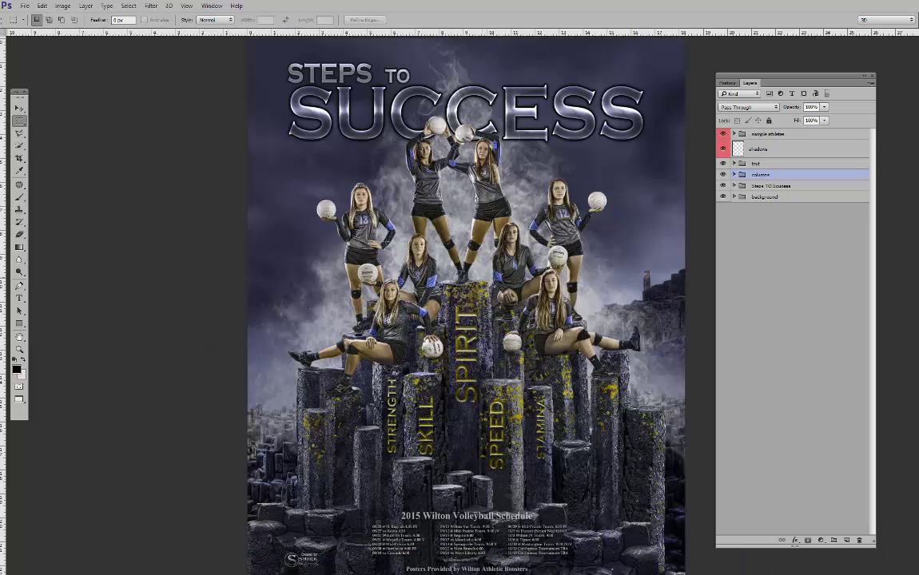
Preview the poster without the sample athletes group and without the shadows layer, restoring each one
click(797, 135)
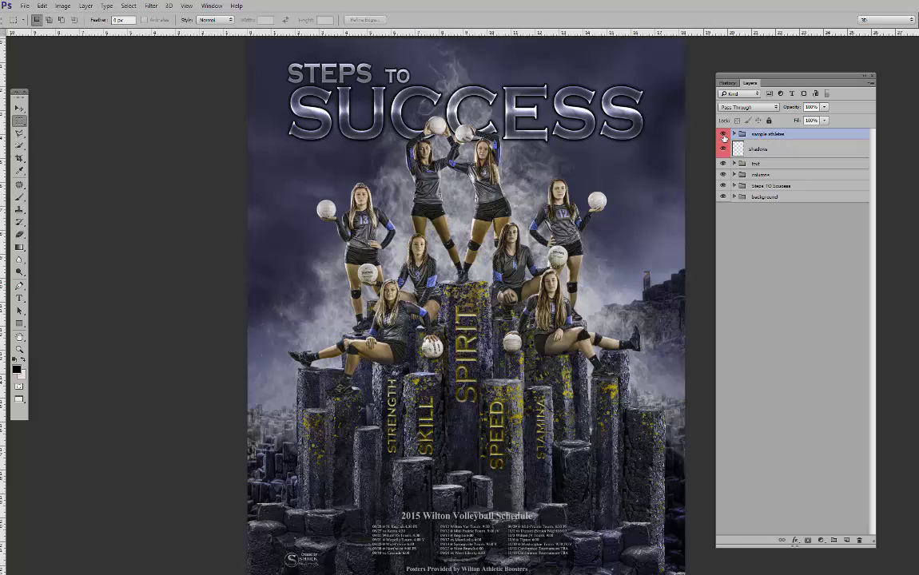
click(723, 135)
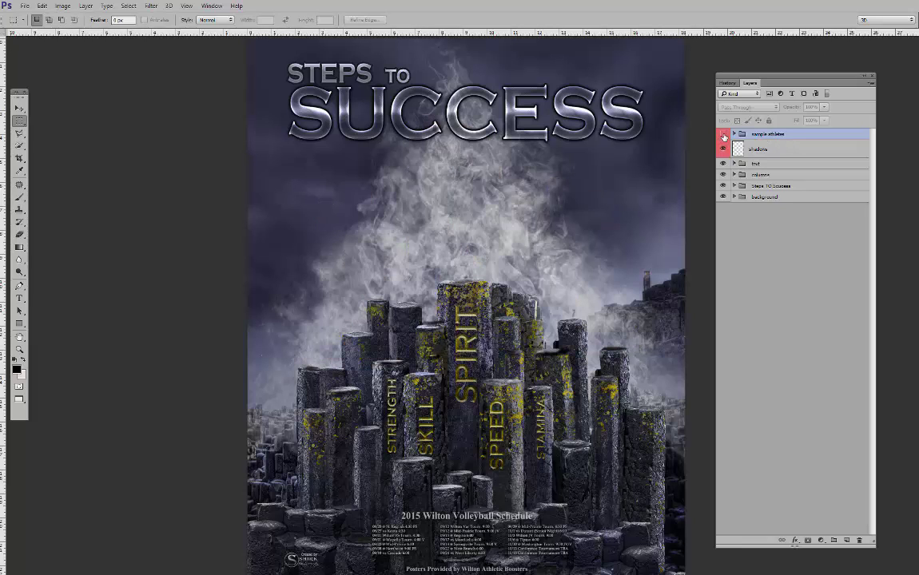
click(723, 135)
click(724, 150)
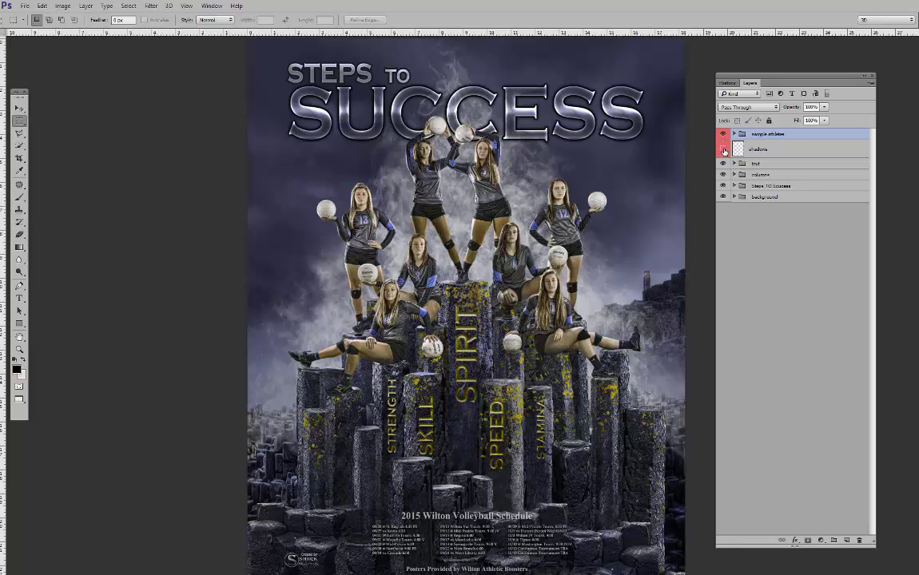
click(723, 149)
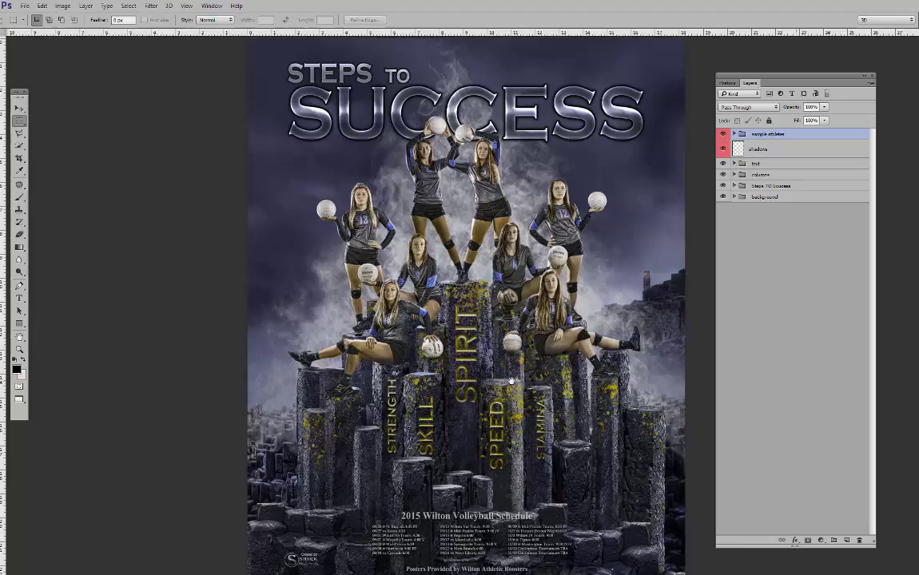
Preview the poster with the text group hidden and restore its visibility
drag(509, 381, 517, 348)
scroll(515, 348, up, 2)
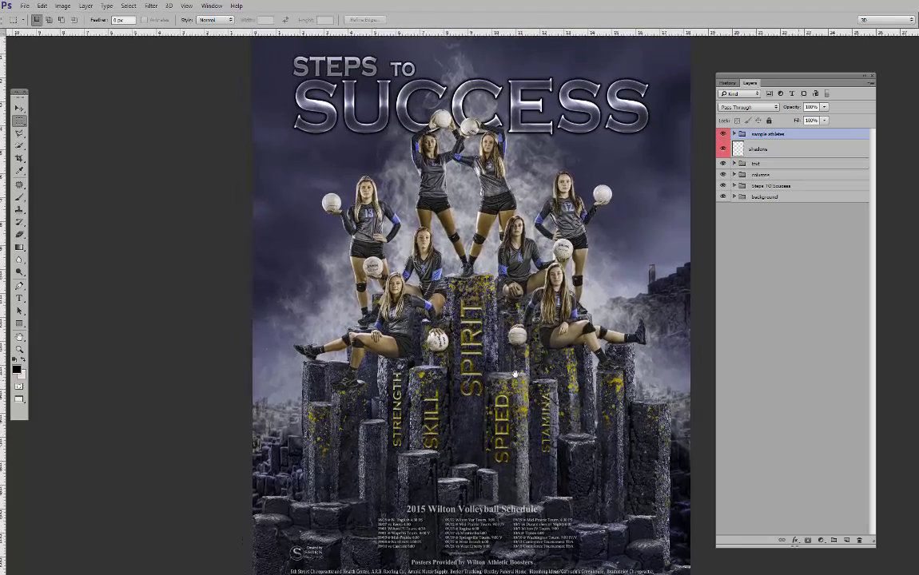
click(723, 164)
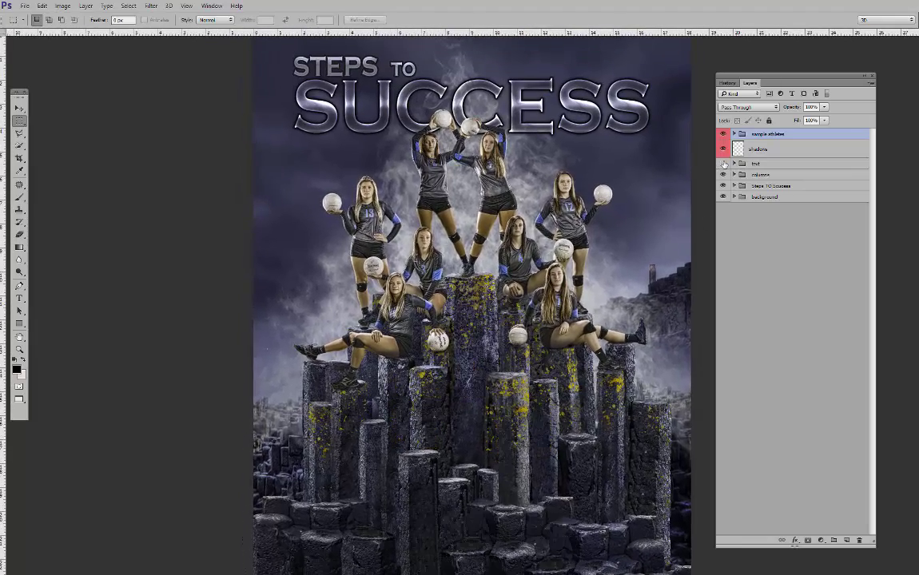
click(722, 164)
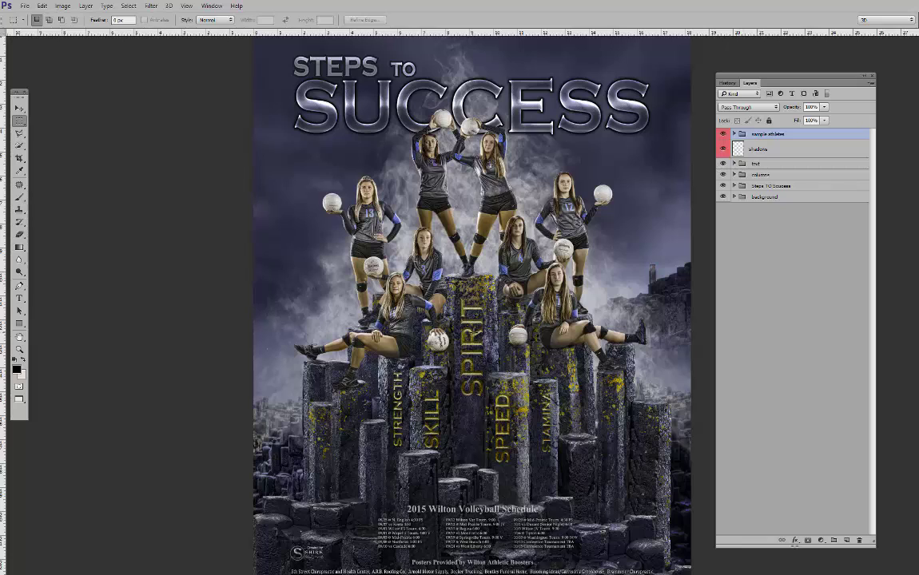
Select the SPIRIT text on the central column and shift it slightly down
key(v)
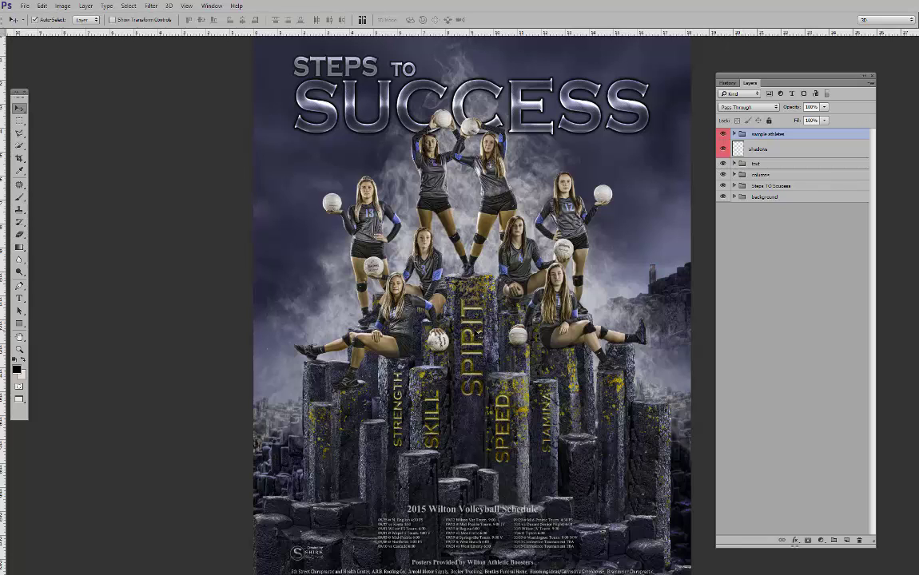
click(426, 303)
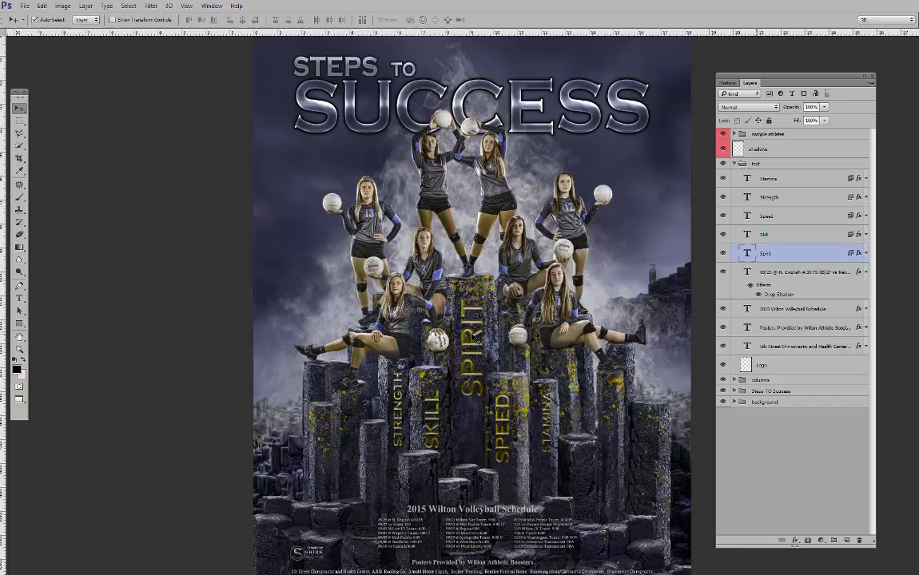
mouse_move(478, 340)
mouse_down()
mouse_move(476, 374)
mouse_move(479, 344)
mouse_up()
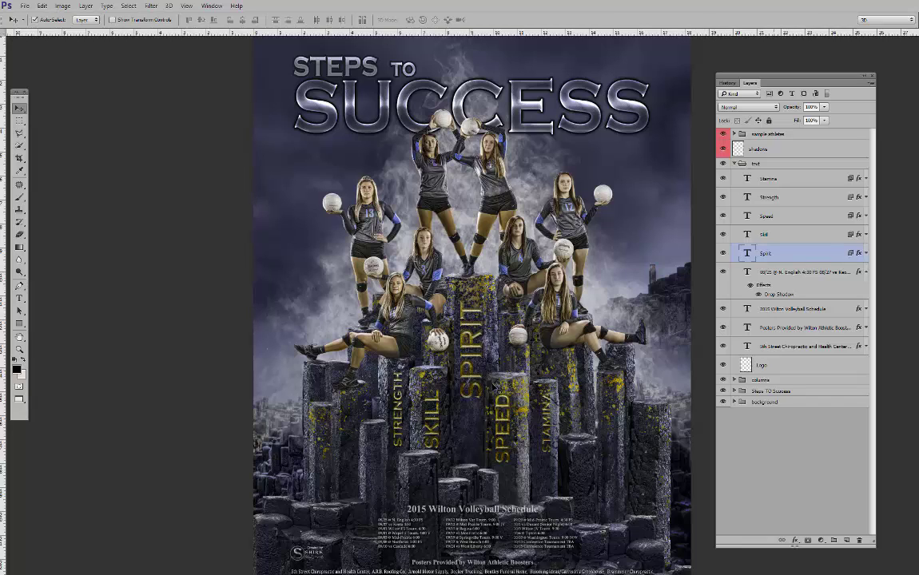
Expand the Spirit layer's effects, compare the text with and without them, and collapse the list
click(468, 372)
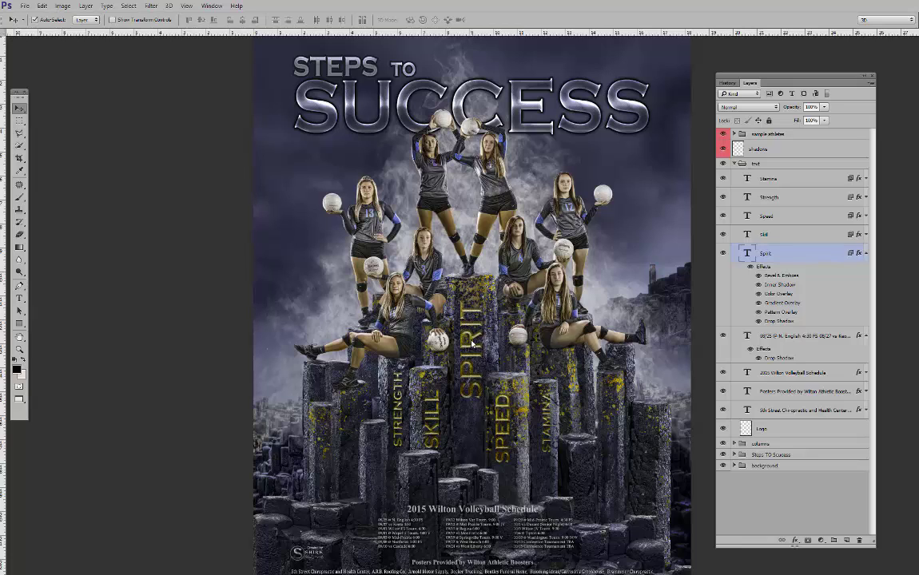
click(750, 267)
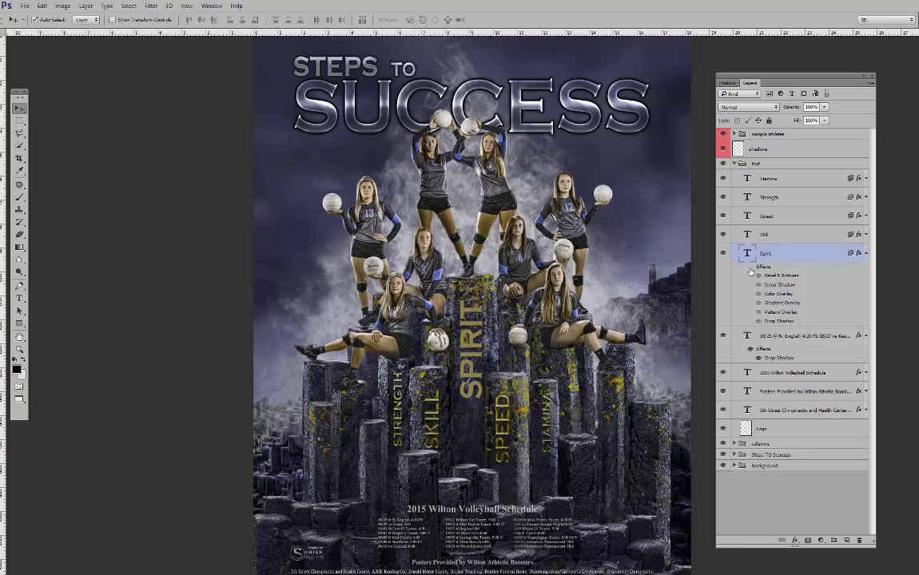
click(749, 267)
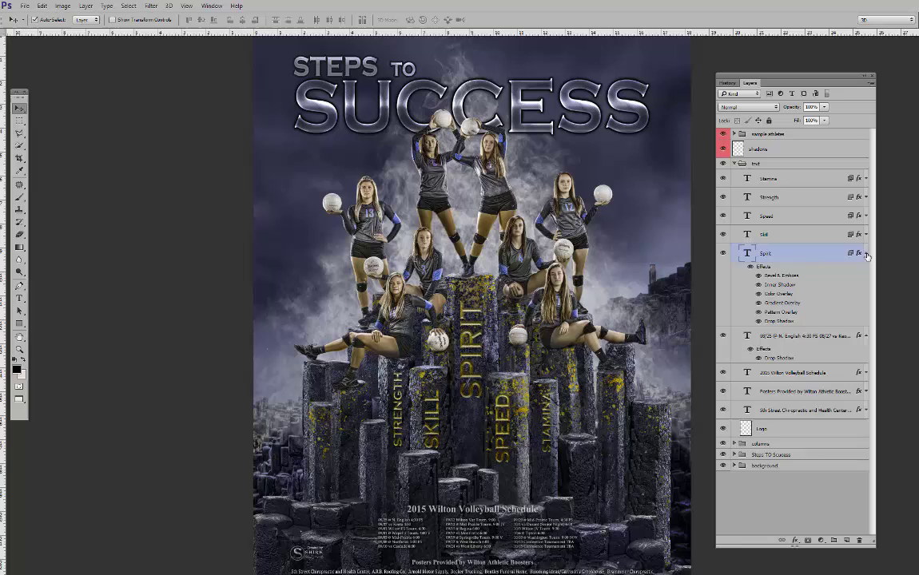
click(866, 254)
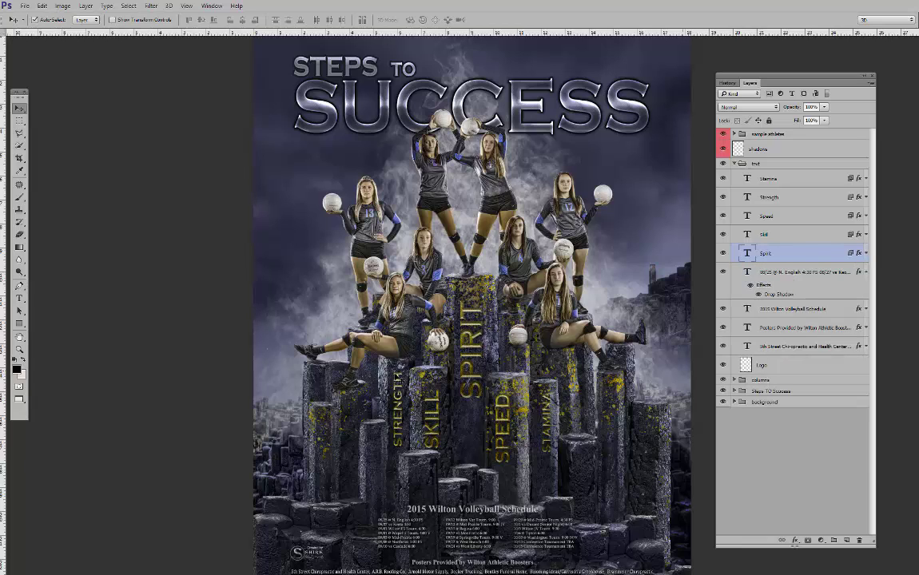
Move the athlete wearing number 13 outward to the left and raise the outer tall column under her feet
drag(319, 390, 323, 386)
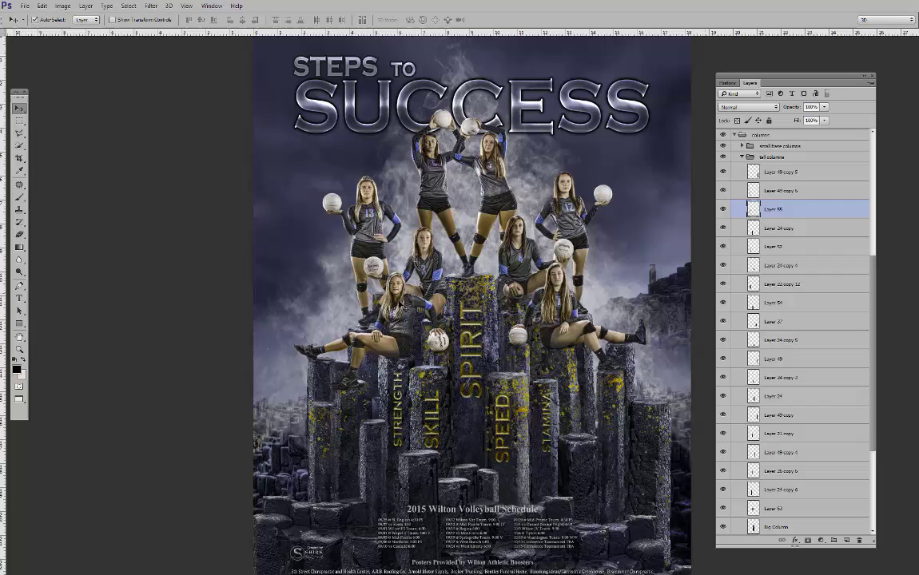
drag(370, 236, 325, 233)
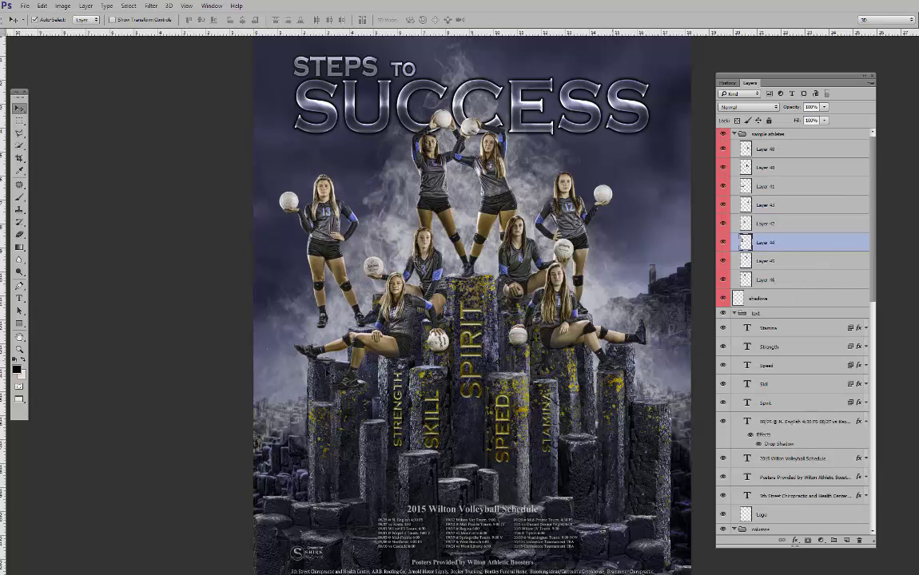
drag(325, 387, 324, 349)
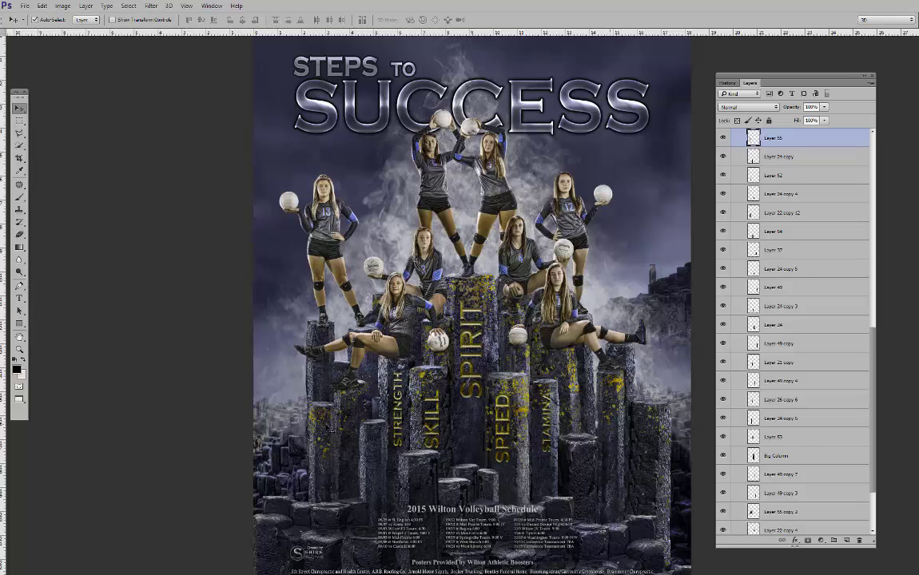
Move the yellow-speckled column on the left outward and place a duplicate of the Layer 52 column beside it
drag(326, 424, 302, 410)
ctrl+click(345, 450)
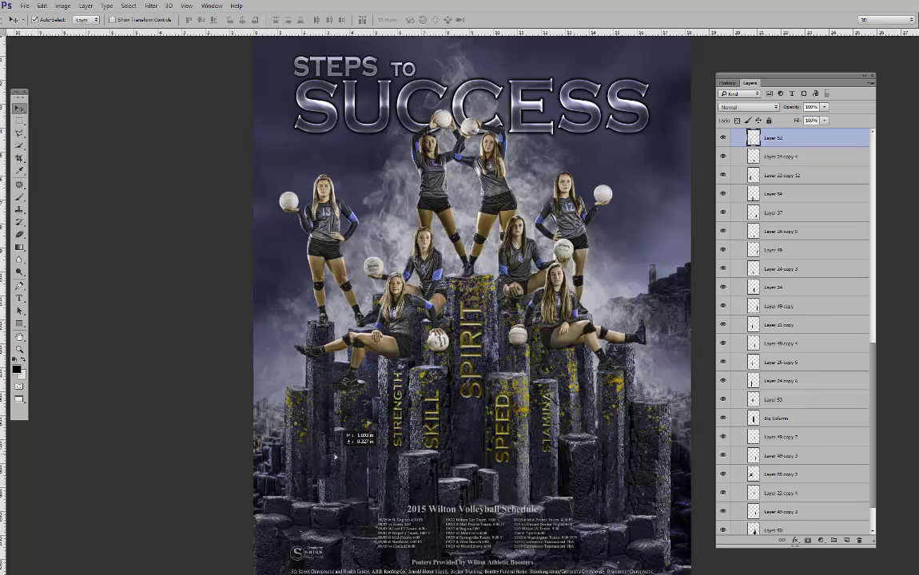
drag(353, 453, 339, 427)
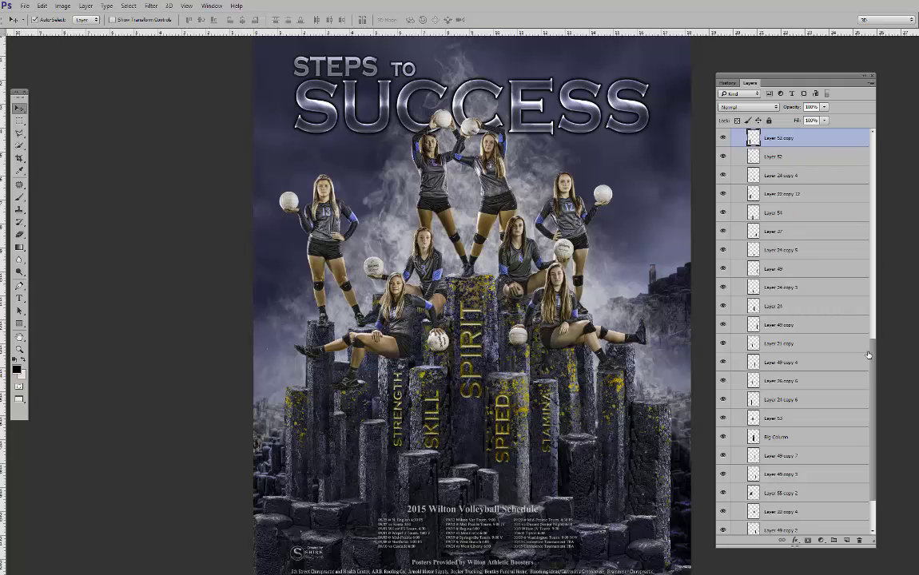
Bring Layer 52 copy forward above Layer 49 copy 6 and nudge the column slightly up and left
drag(872, 347, 880, 321)
scroll(882, 324, up, 5)
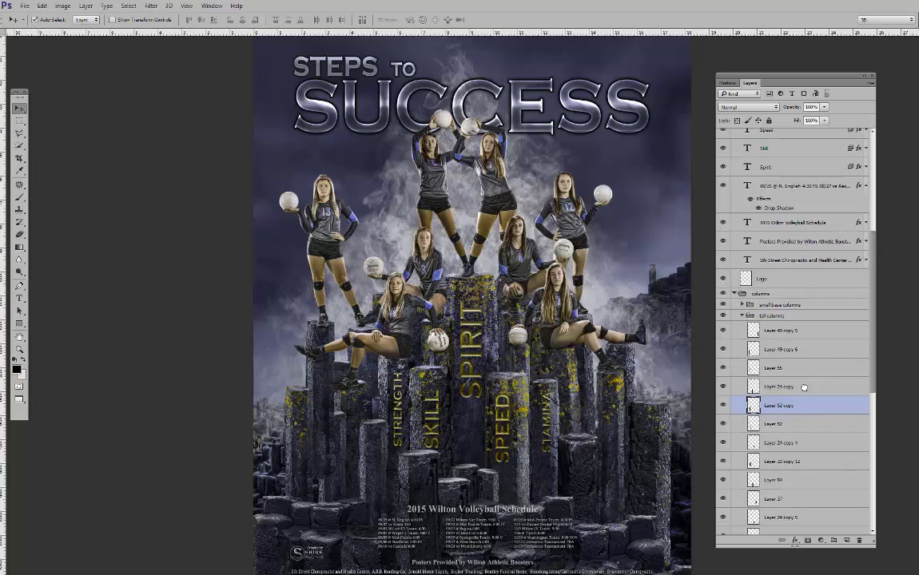
drag(808, 404, 808, 341)
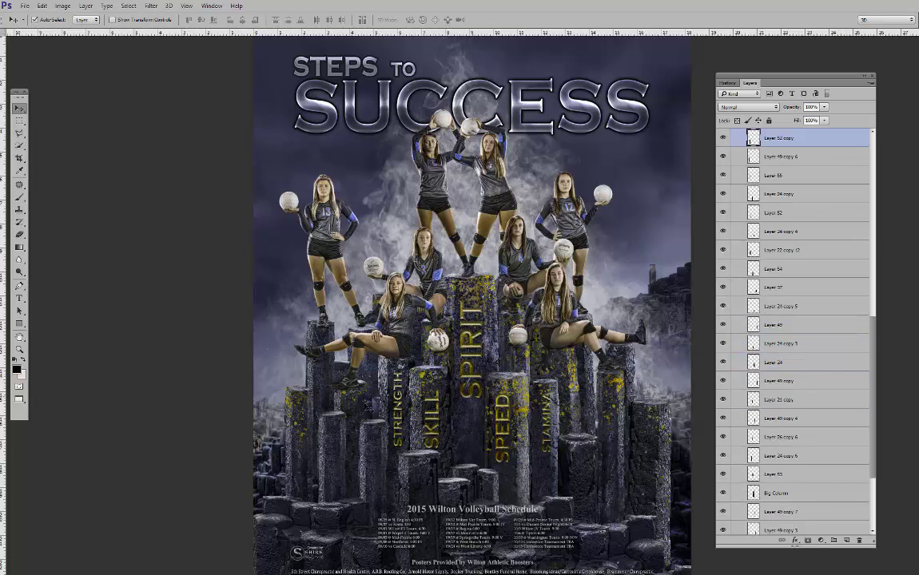
drag(330, 435, 324, 431)
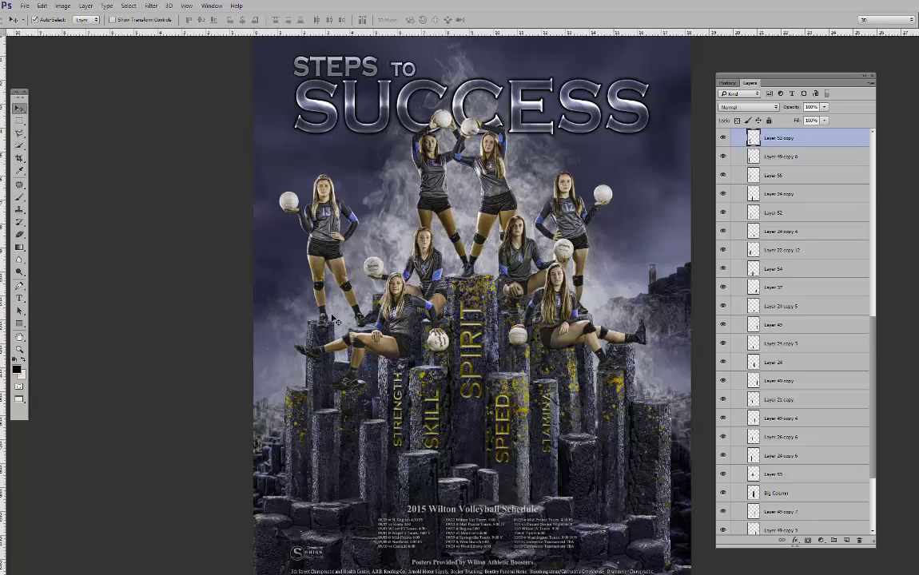
Duplicate the number 13 athlete twice, placing one copy at the poster's lower left and one at its lower right
drag(296, 218, 314, 417)
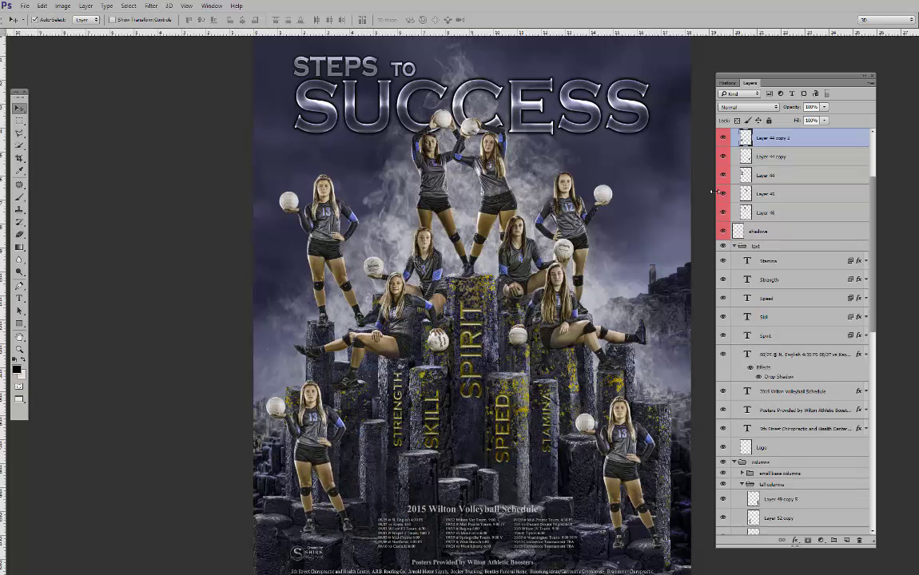
Collapse the sample athletes and text groups and hide both of them together with the shadows layer
scroll(788, 132, up, 5)
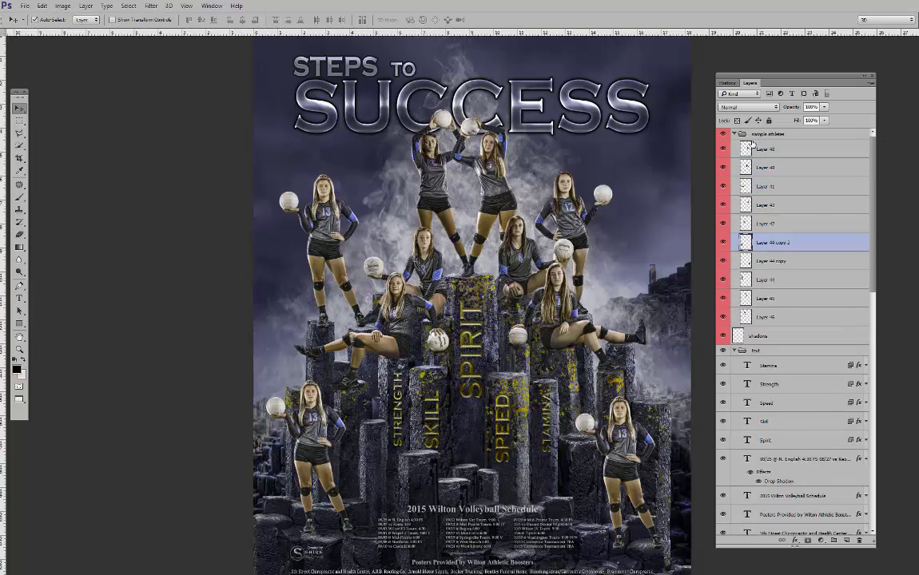
click(735, 134)
drag(724, 134, 724, 149)
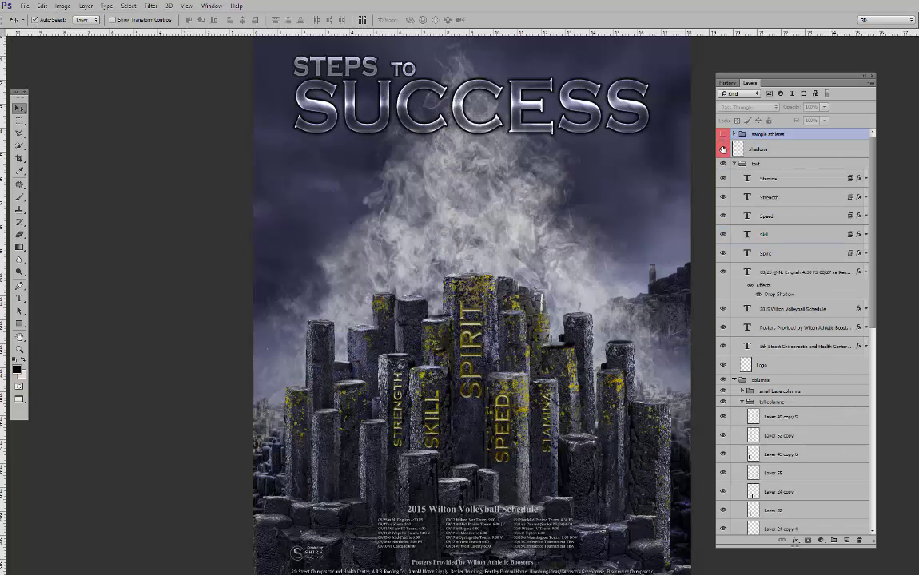
click(734, 164)
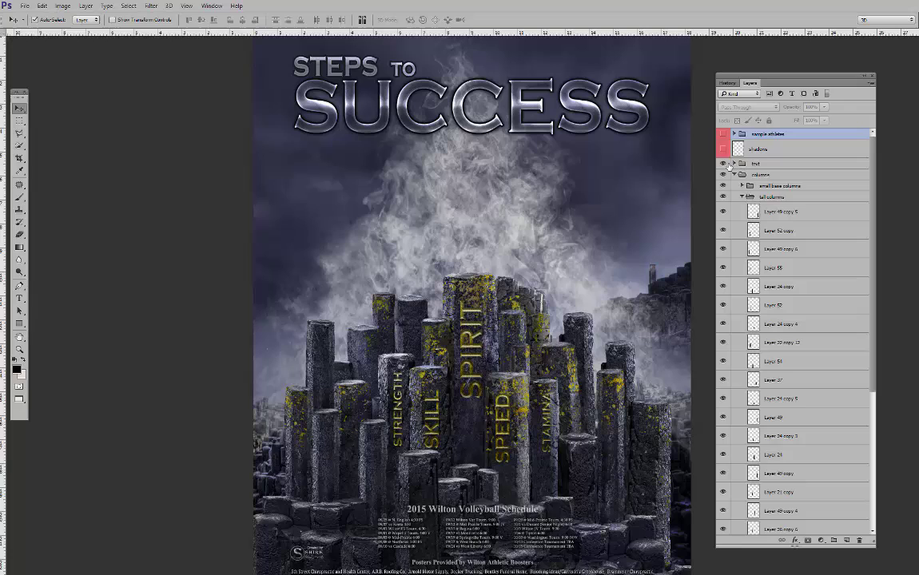
click(723, 164)
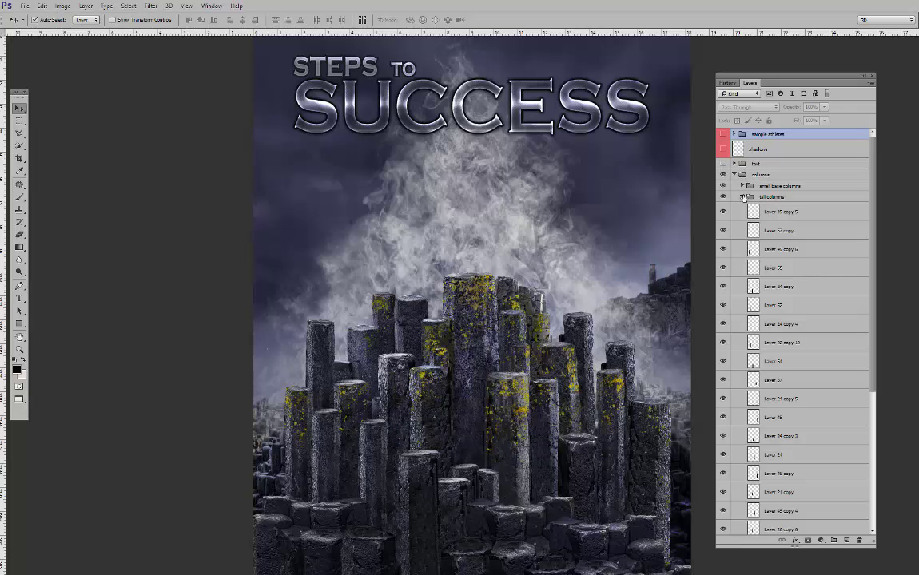
Compare the scene with and without Layer 35 copy 5 and copy 3 of the small base columns, and the whole tall columns group
click(742, 196)
click(742, 185)
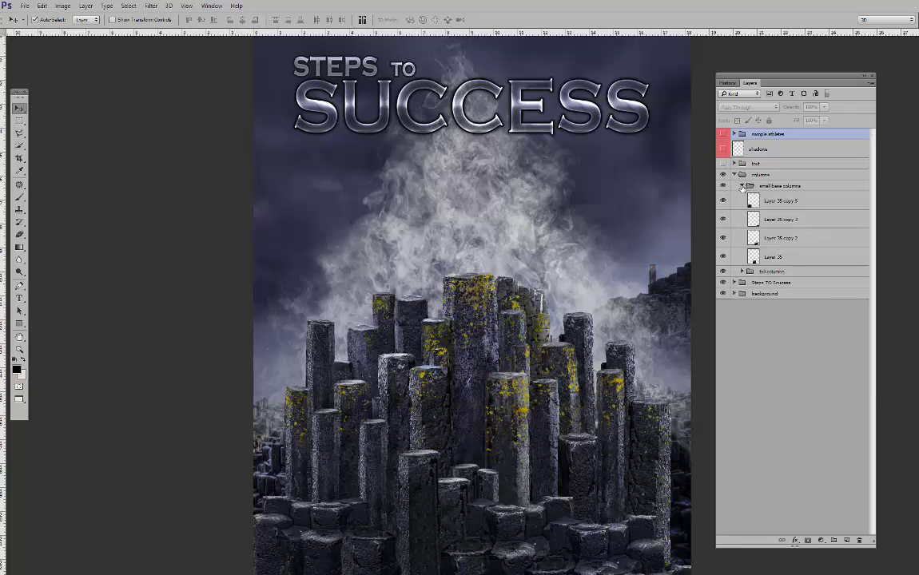
click(723, 201)
click(723, 201)
drag(527, 522, 532, 467)
click(723, 220)
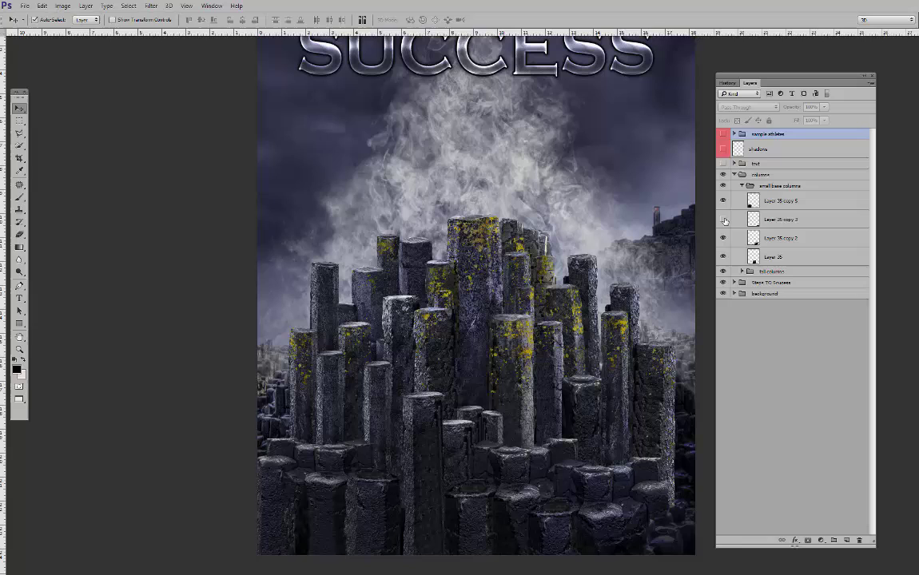
click(723, 219)
click(742, 185)
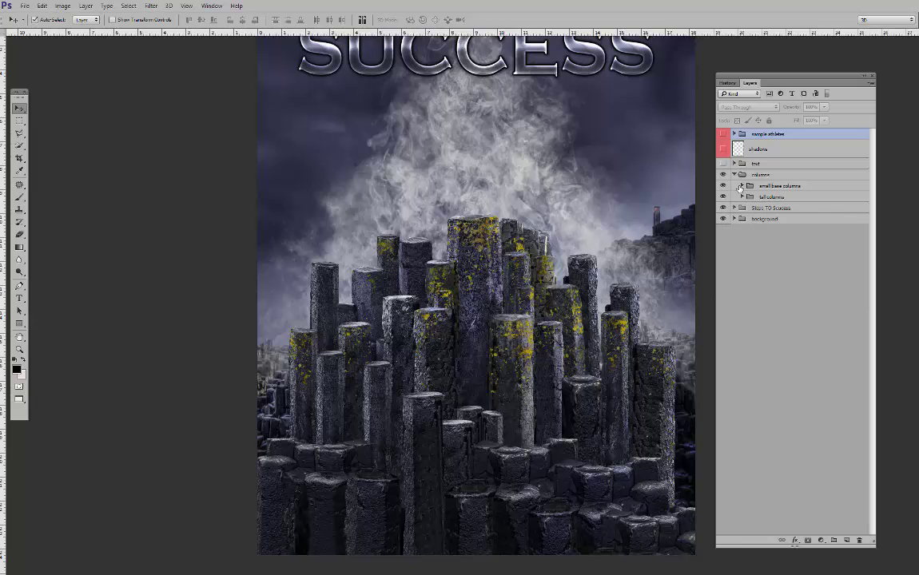
click(723, 197)
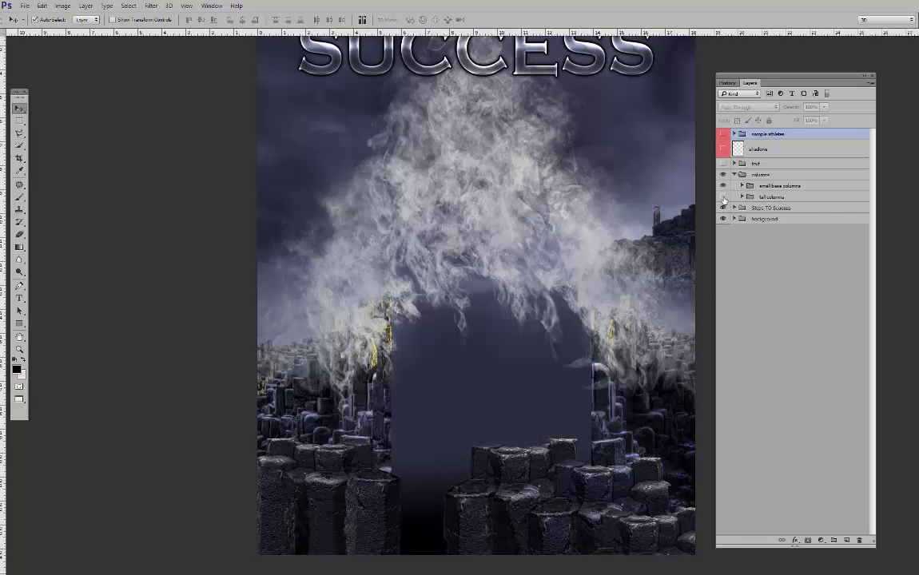
click(723, 197)
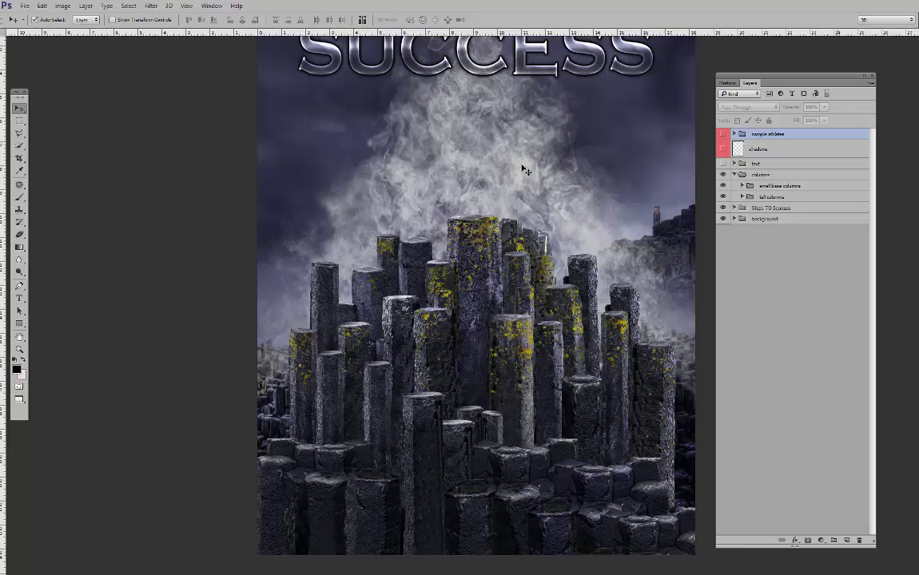
Expand the background group, reposition the background fog behind the columns, and hide that layer
click(734, 218)
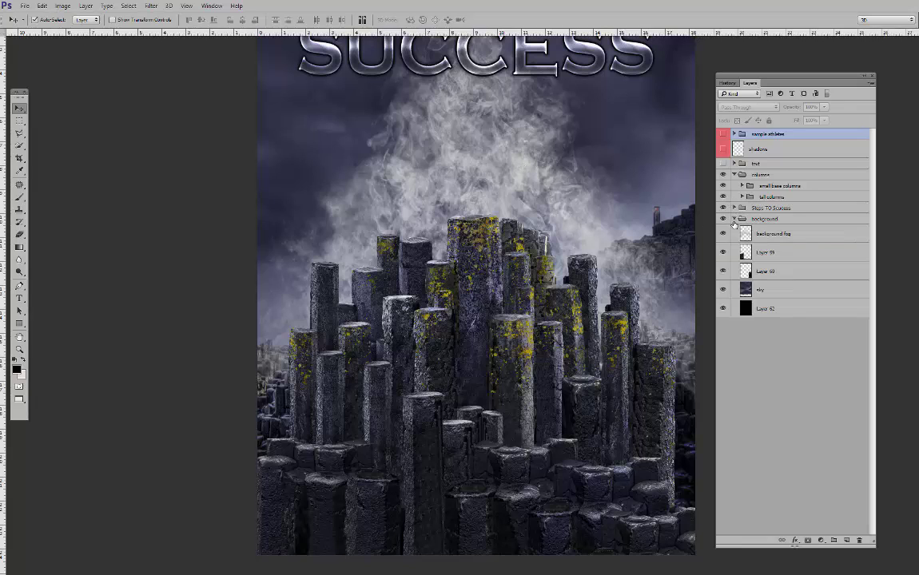
drag(509, 189, 480, 174)
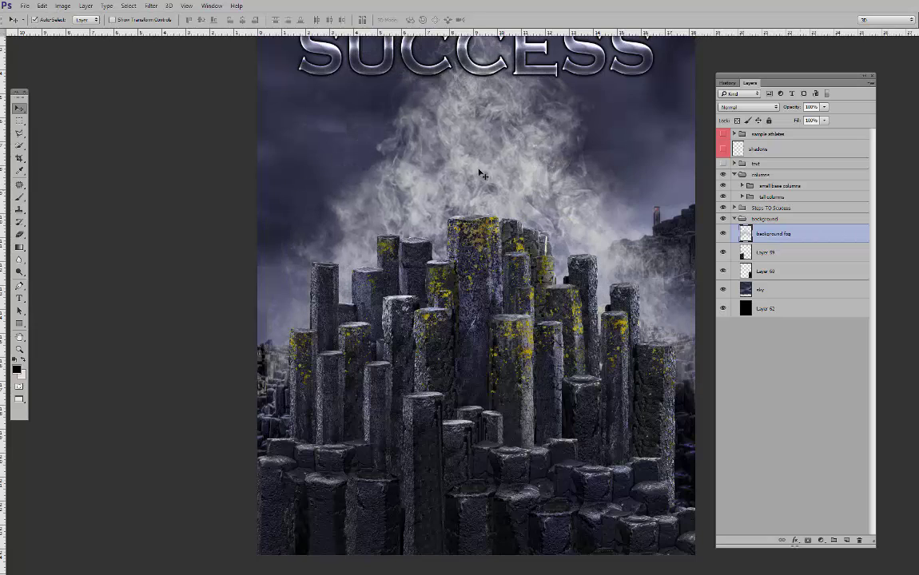
click(722, 233)
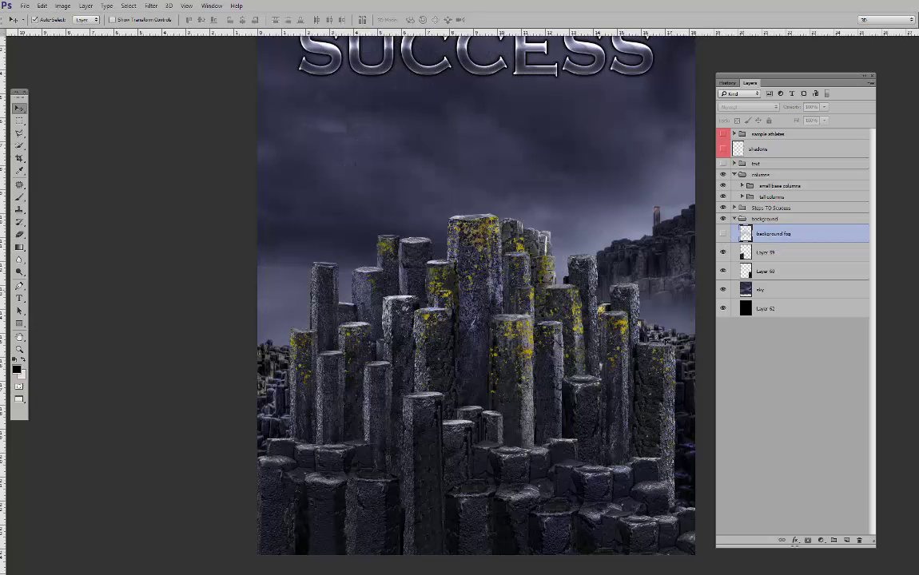
Try shifting the Layer 60 and Layer 59 background rocks and the sky upward, undoing each move
drag(685, 366, 685, 300)
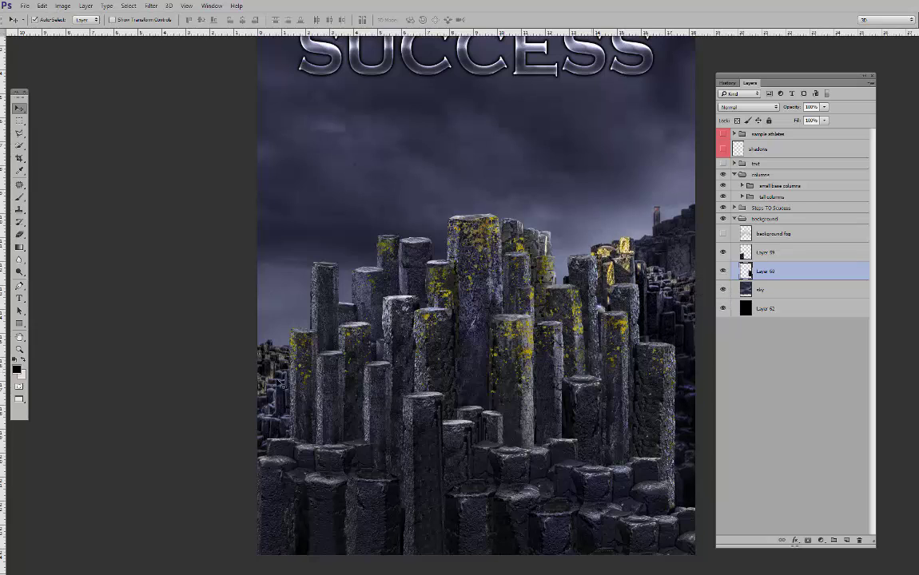
drag(270, 392, 350, 240)
key(ctrl+alt+z)
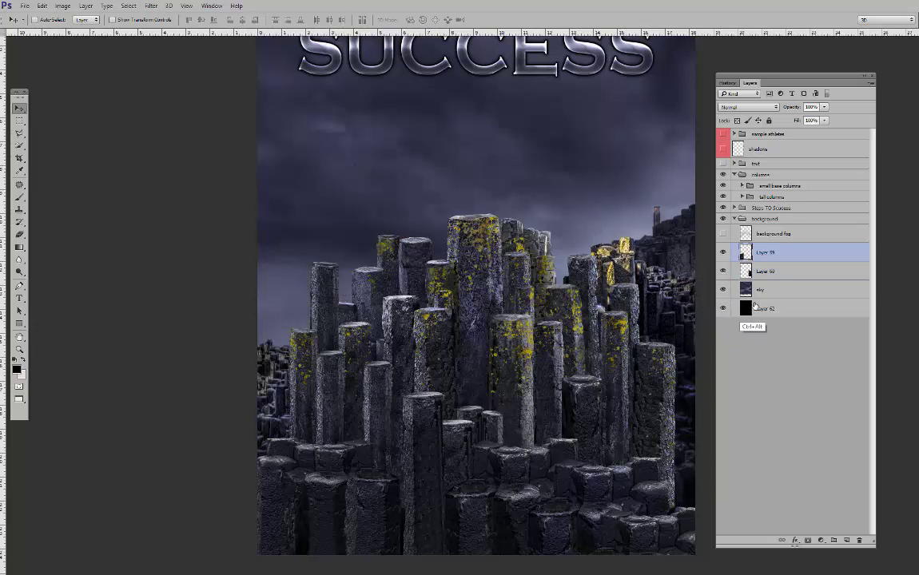
key(ctrl+alt+z)
click(670, 209)
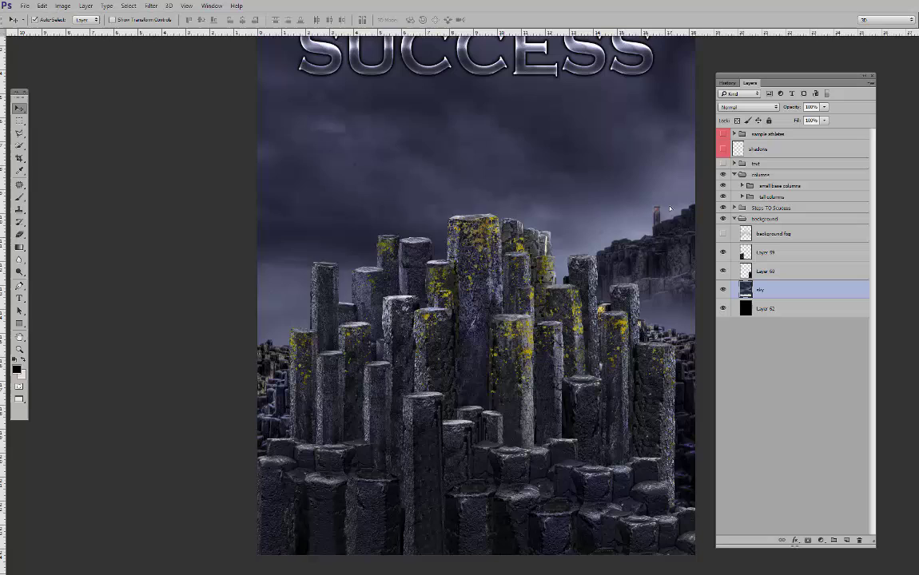
drag(669, 208, 671, 160)
key(ctrl+alt+z)
Make the background fog layer visible again behind the columns
click(723, 233)
scroll(539, 287, down, 1)
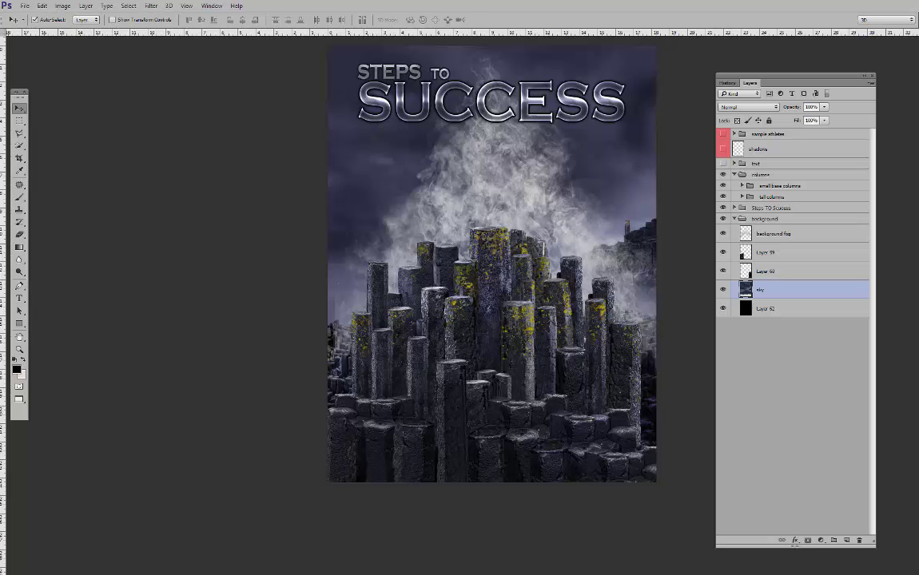
Bring the Samples folder window into view to look over the green-screen sample photos, and move it off screen
drag(0, 107, 393, 119)
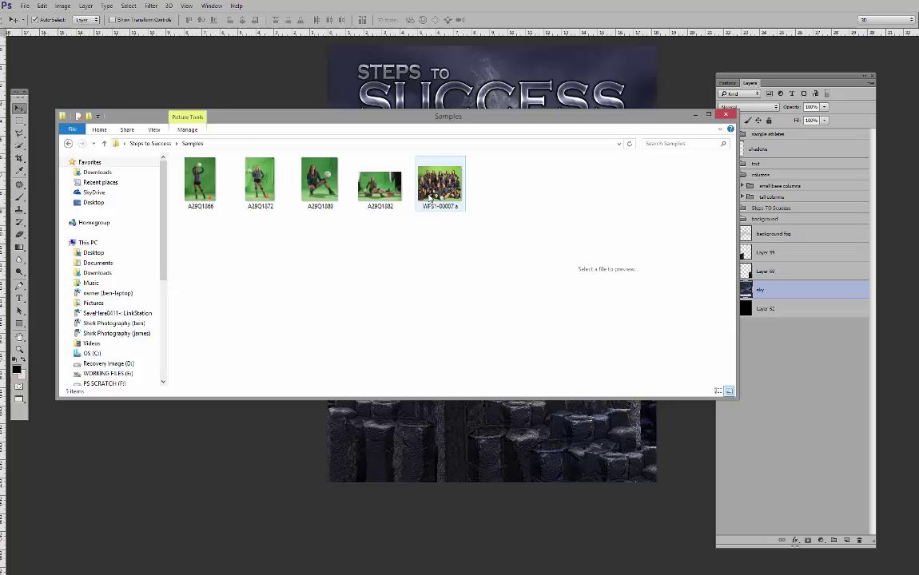
drag(470, 117, 0, 116)
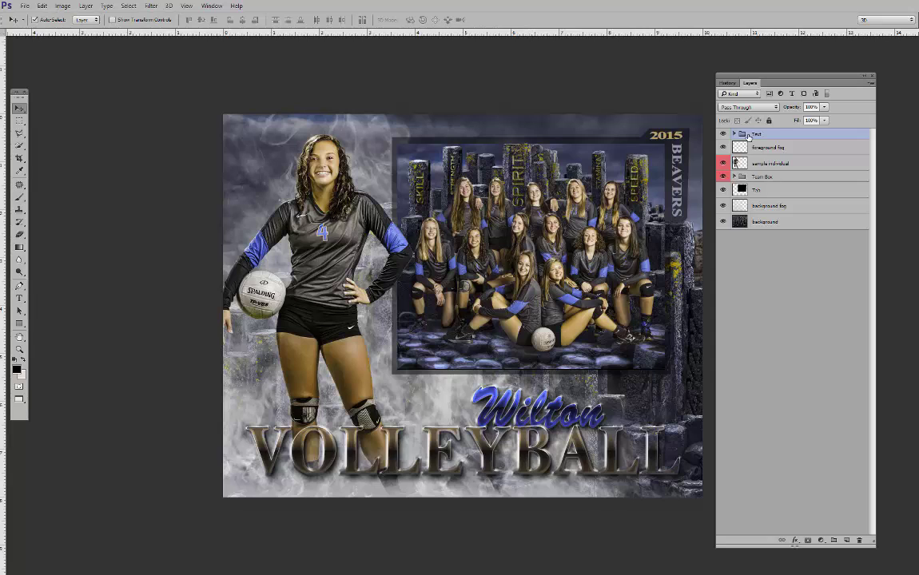
Reposition the sample individual athlete slightly to the right on the memory mate, and compare the design with and without the background fog
drag(318, 233, 343, 202)
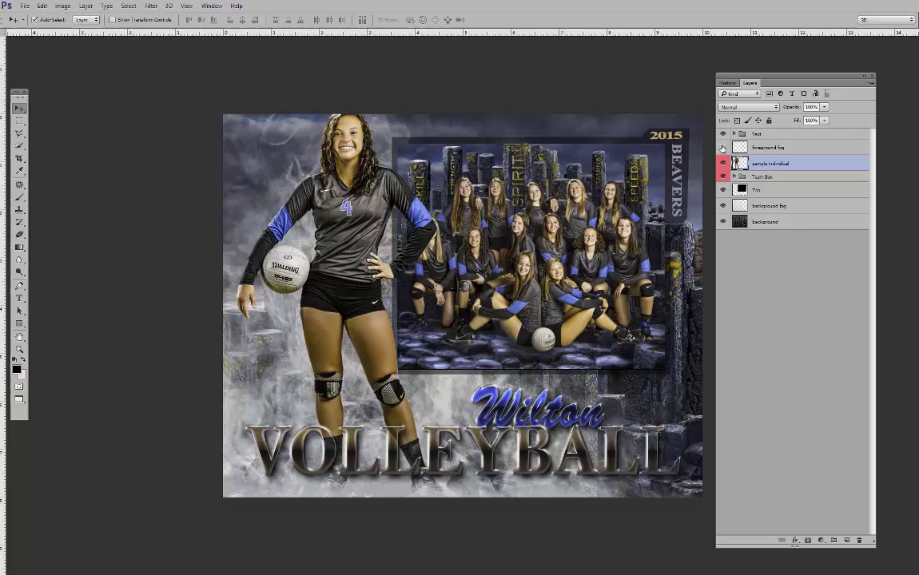
drag(373, 206, 369, 227)
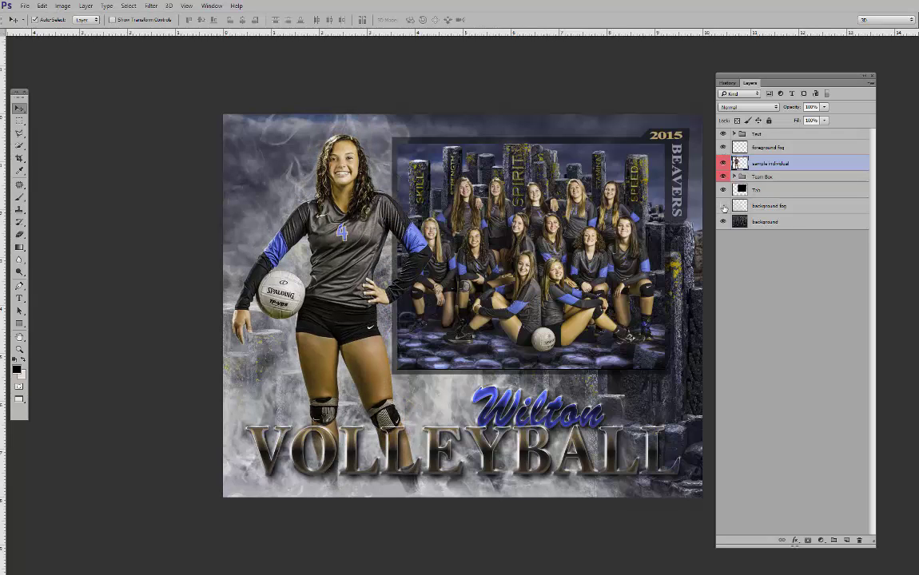
click(723, 206)
click(723, 206)
Expand the Team Box group and compare the design with and without the clipped Sample team photo
click(734, 177)
click(804, 192)
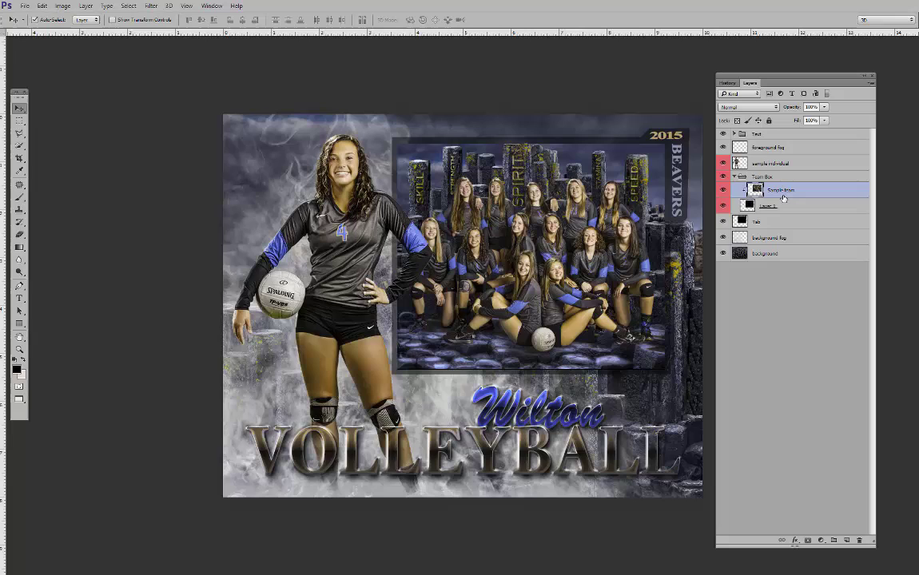
click(722, 190)
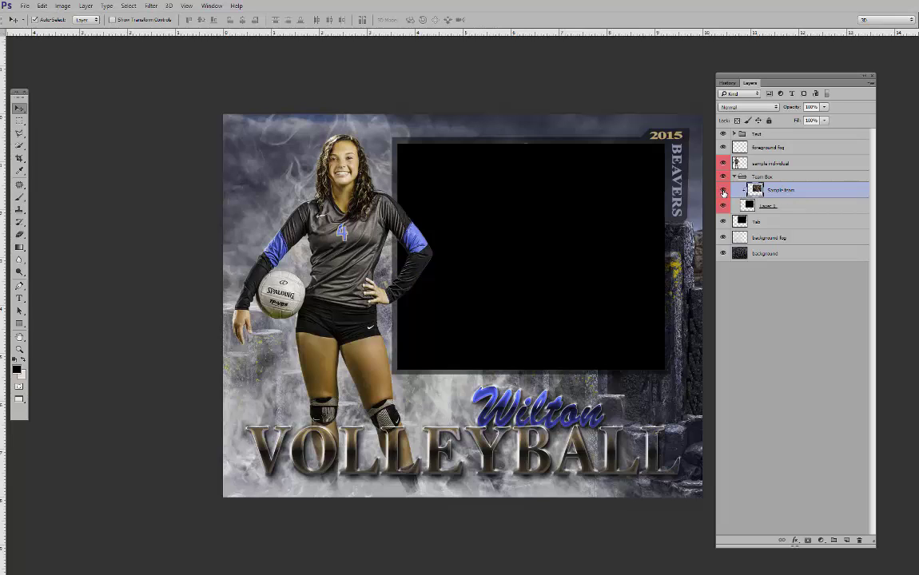
click(722, 190)
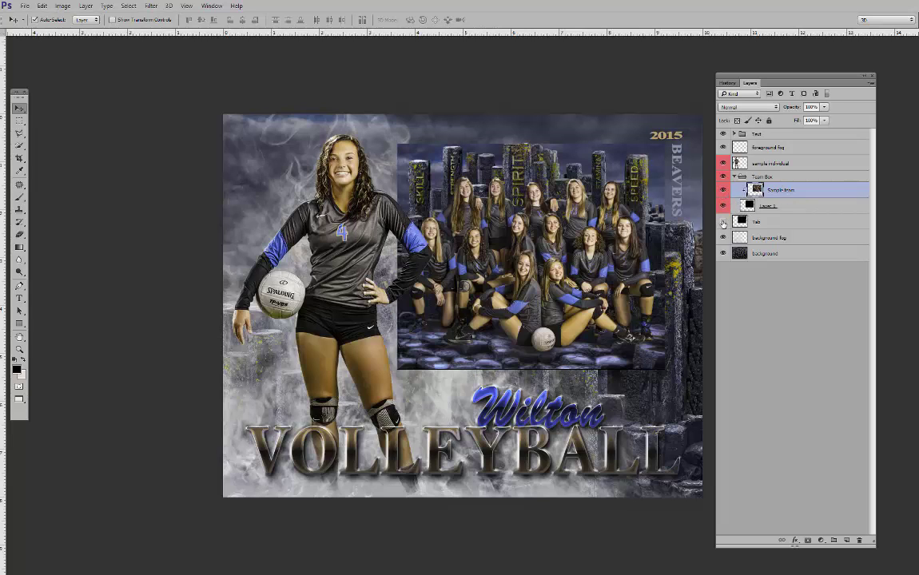
Expand the layer effects of the Wilton text and nudge the VOLLEYBALL title slightly right and down
click(672, 137)
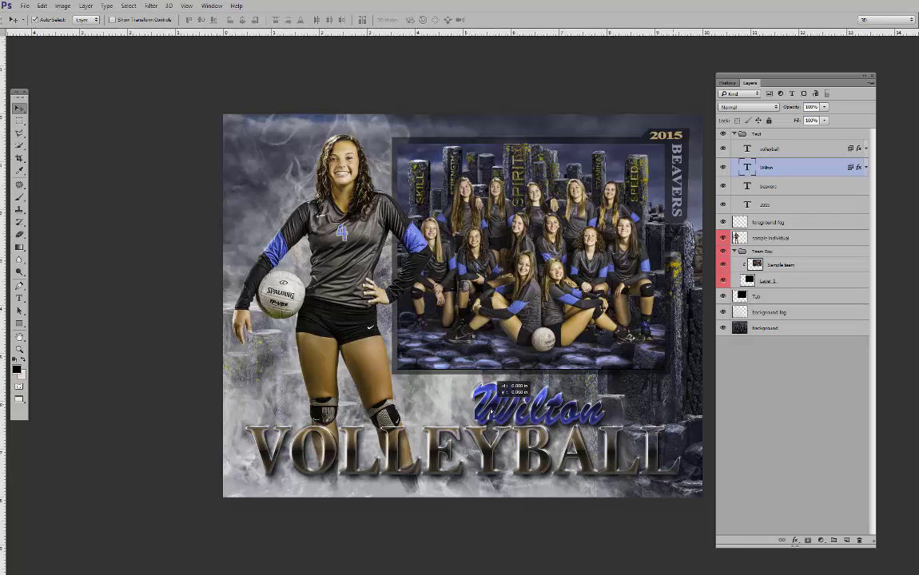
click(864, 168)
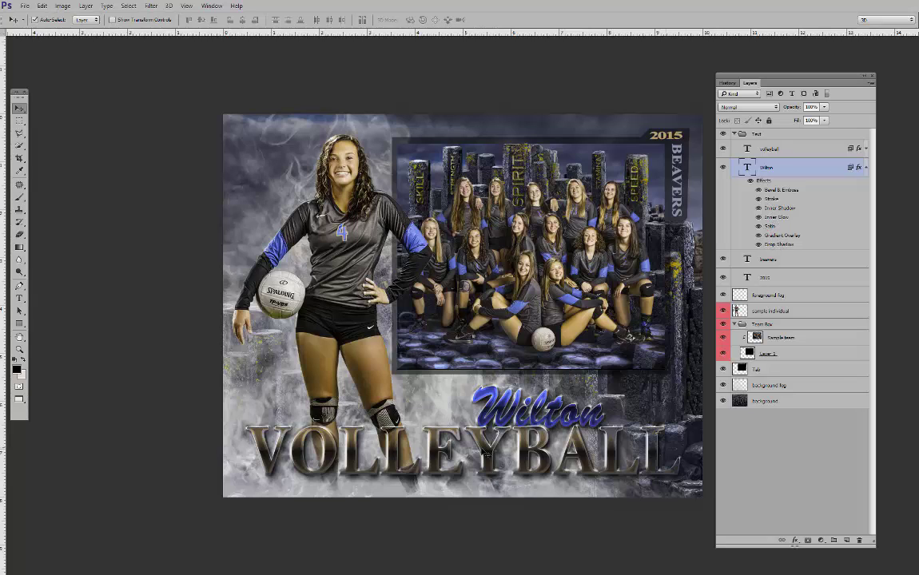
mouse_move(484, 454)
mouse_down()
mouse_move(482, 440)
mouse_move(480, 457)
mouse_move(489, 457)
mouse_up()
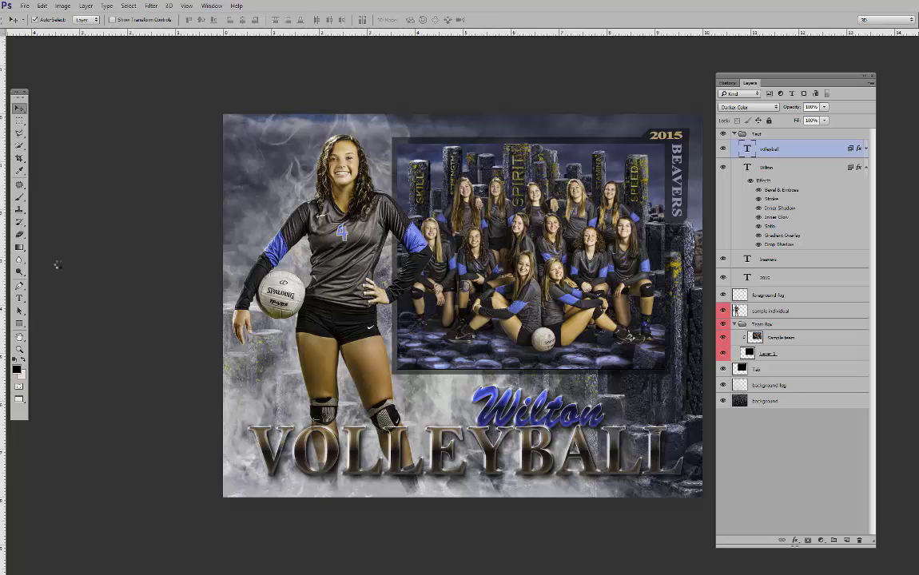
Switch to the team poster document, raise the SPEED column slightly with the sample team hidden, and show the team again
key(ctrl+Tab)
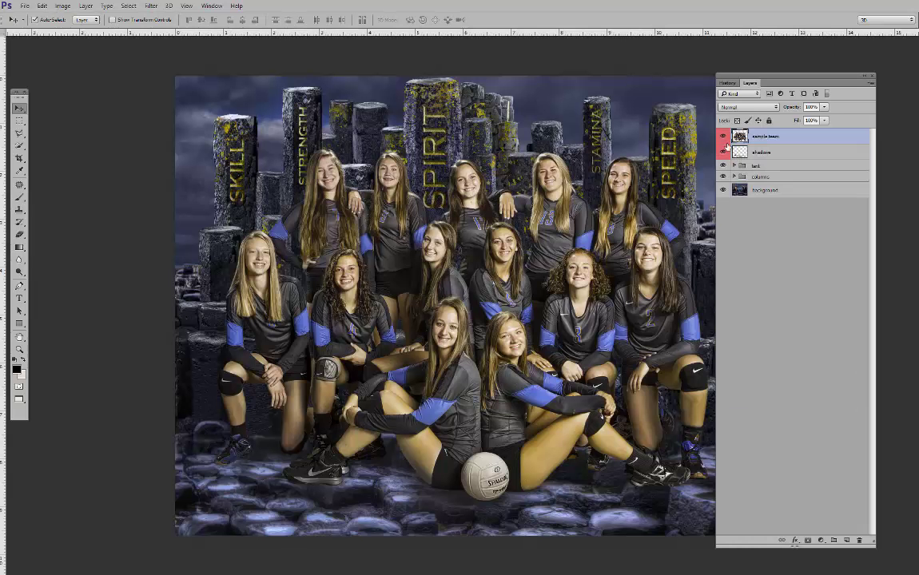
click(723, 137)
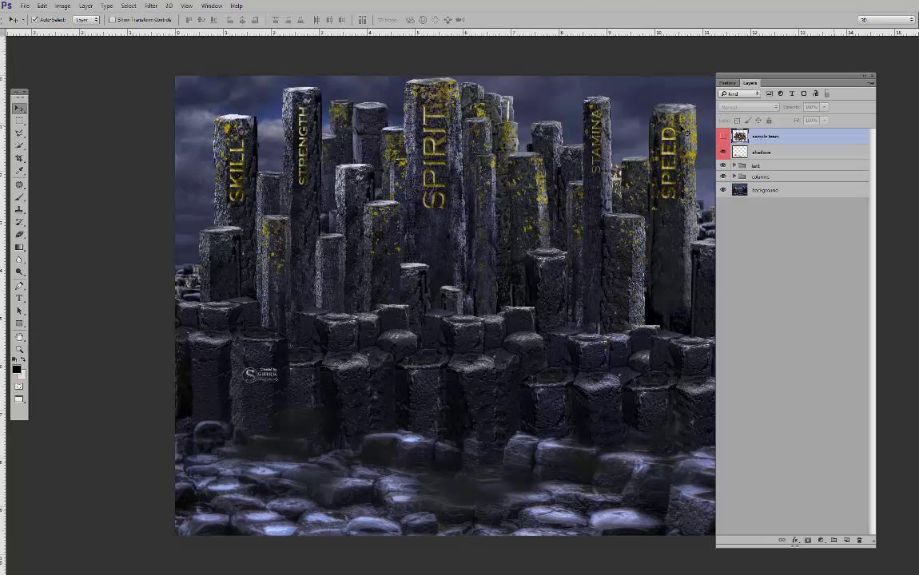
mouse_move(685, 130)
mouse_down()
mouse_move(711, 112)
mouse_move(682, 123)
mouse_up()
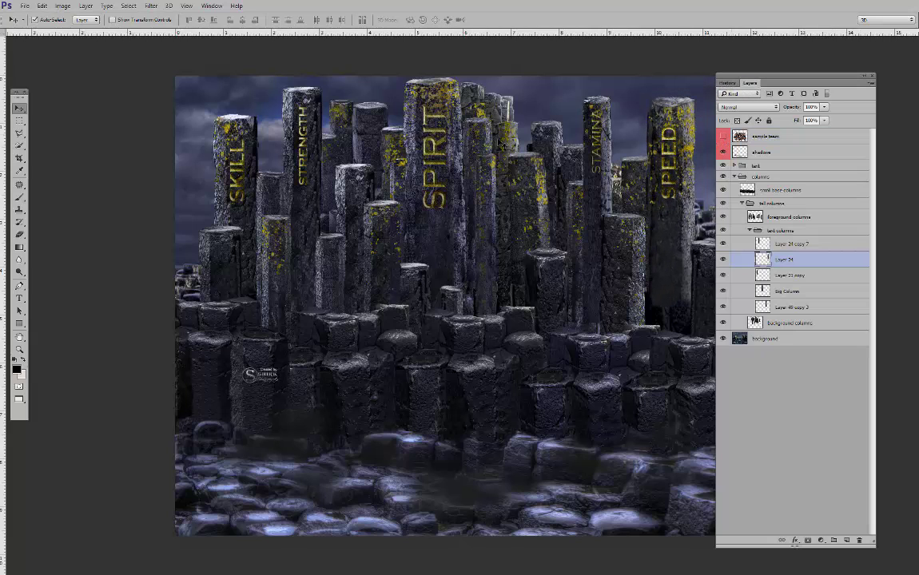
click(723, 137)
Shift the sample team, the big center column and its SPIRIT text to the right, and collapse the text group
drag(401, 96, 454, 94)
click(514, 184)
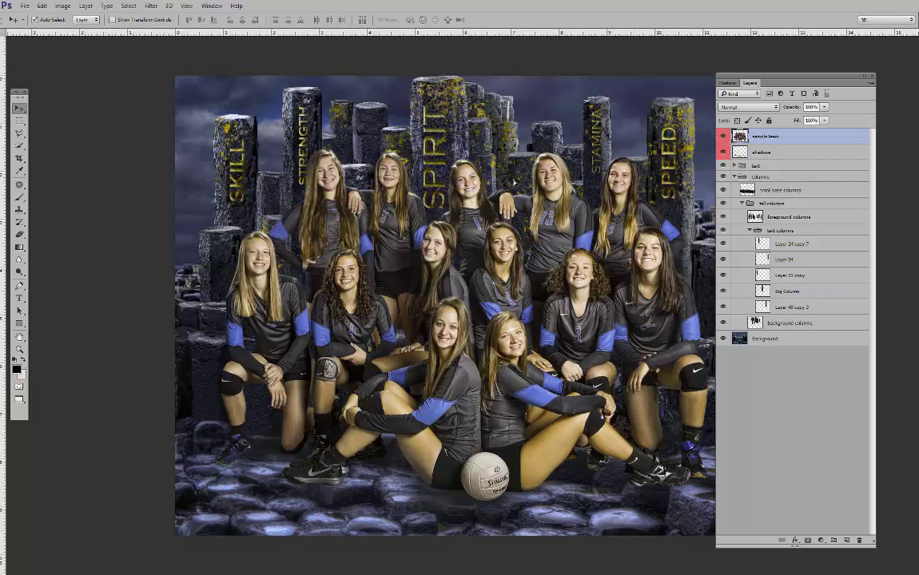
drag(514, 183, 567, 172)
drag(417, 88, 494, 100)
drag(439, 117, 489, 124)
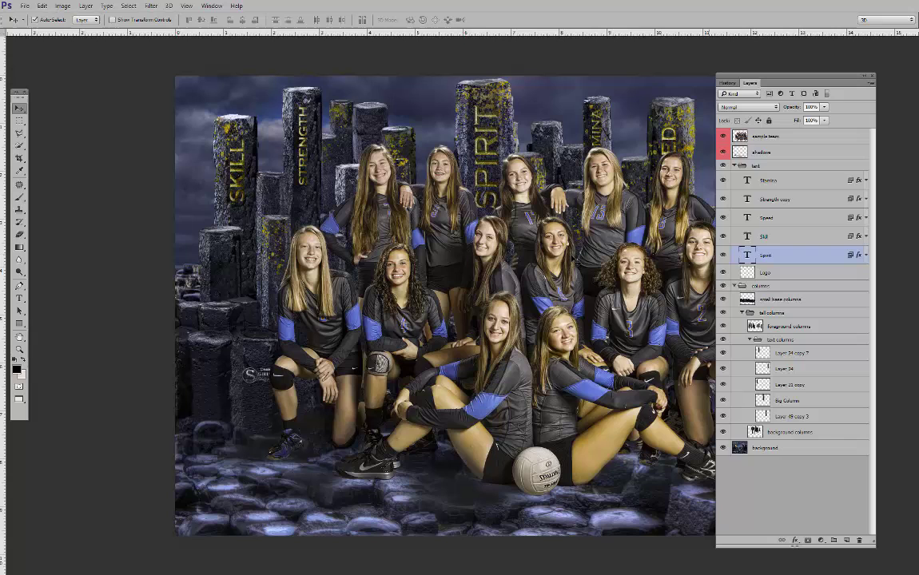
click(735, 166)
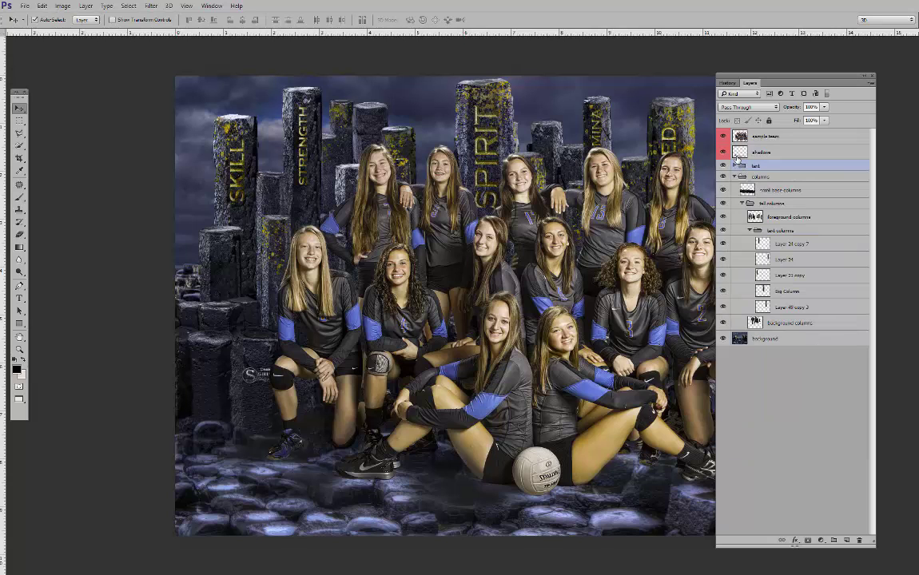
Move the sample team left and slightly lower so it sits in front of the rearranged columns
drag(415, 372, 344, 379)
mouse_move(461, 505)
mouse_down()
mouse_move(419, 483)
mouse_move(465, 493)
mouse_move(463, 509)
mouse_up()
drag(433, 409, 431, 428)
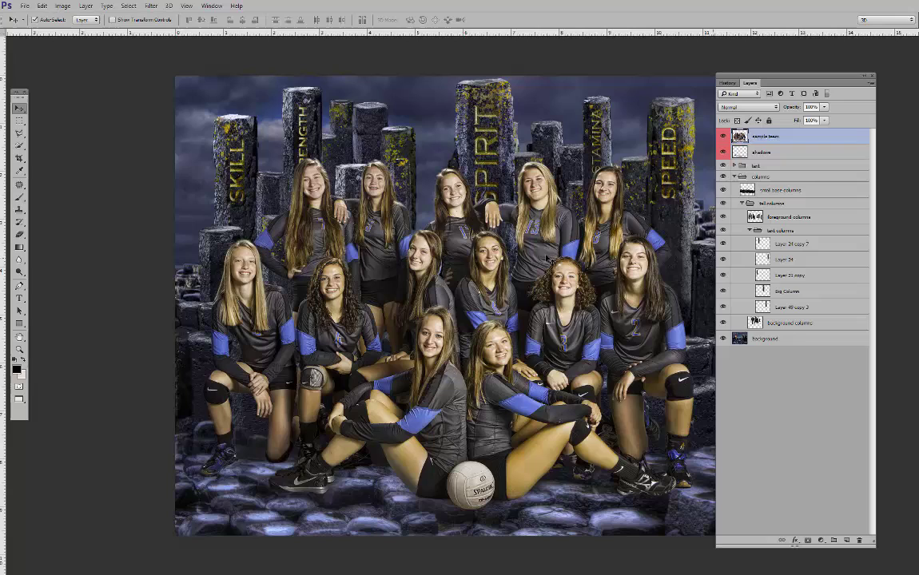